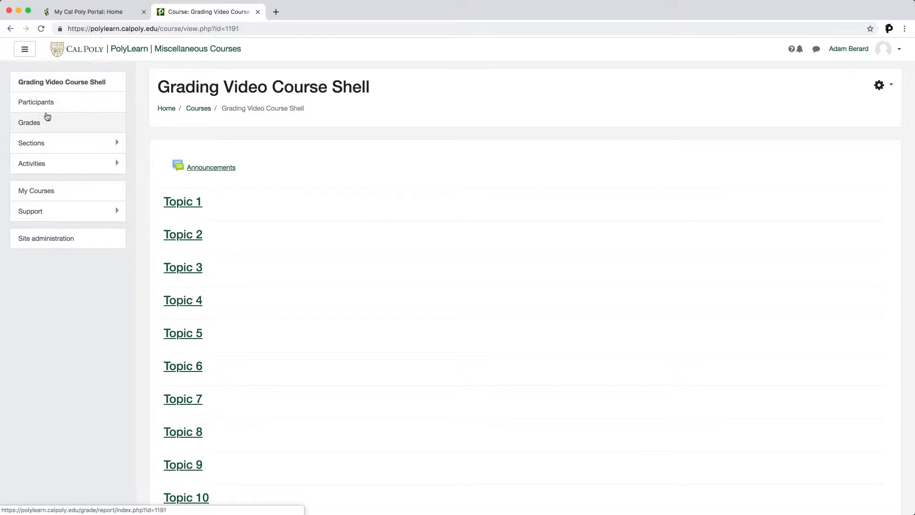
Open the Gradebook setup page of the Grading Video Course Shell.
{"action": "left_click", "coordinate": [24, 50]}
{"action": "left_click", "coordinate": [25, 51]}
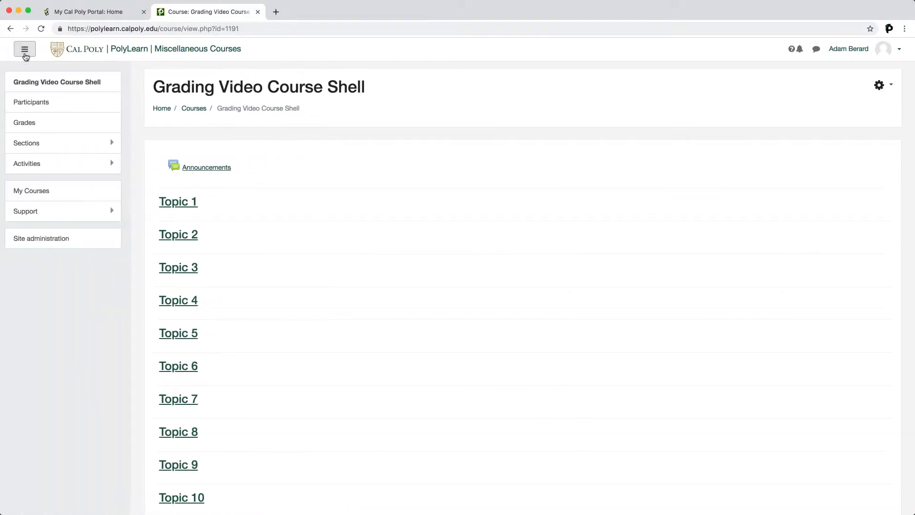
{"action": "left_click", "coordinate": [49, 122]}
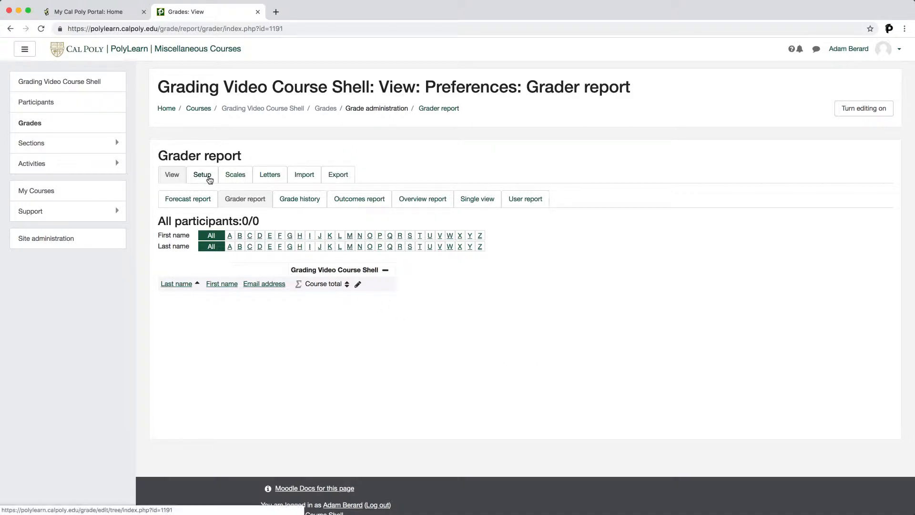
{"action": "left_click", "coordinate": [207, 177]}
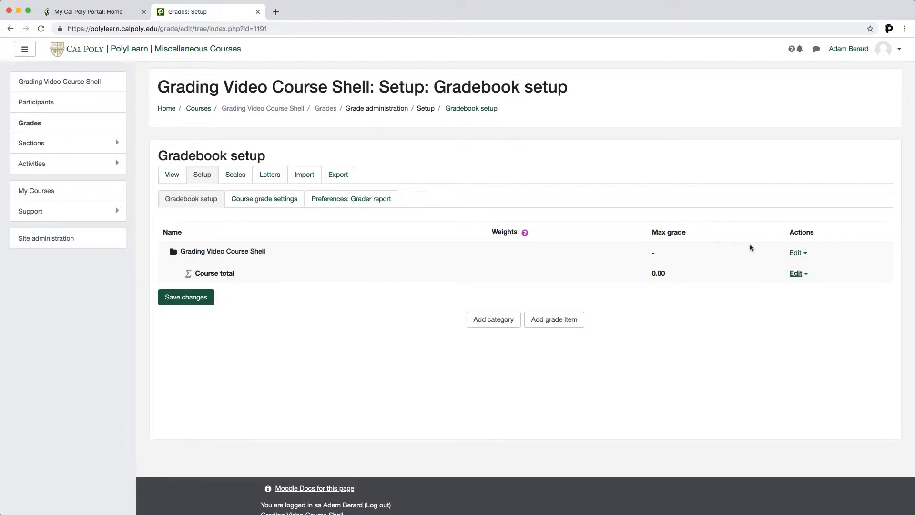
{"action": "scroll", "coordinate": [547, 341], "scroll_direction": "down", "scroll_amount": 1}
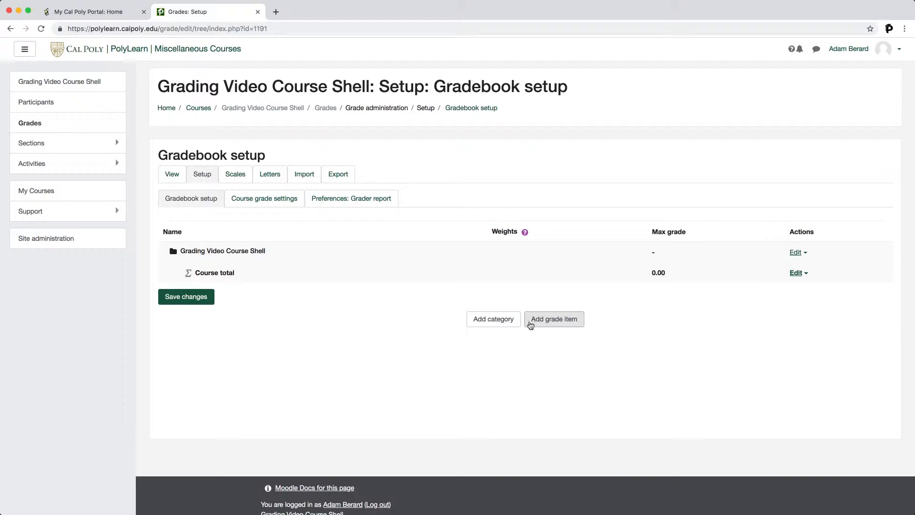
Start a new grade category named Homework with Natural aggregation.
{"action": "left_click", "coordinate": [514, 324]}
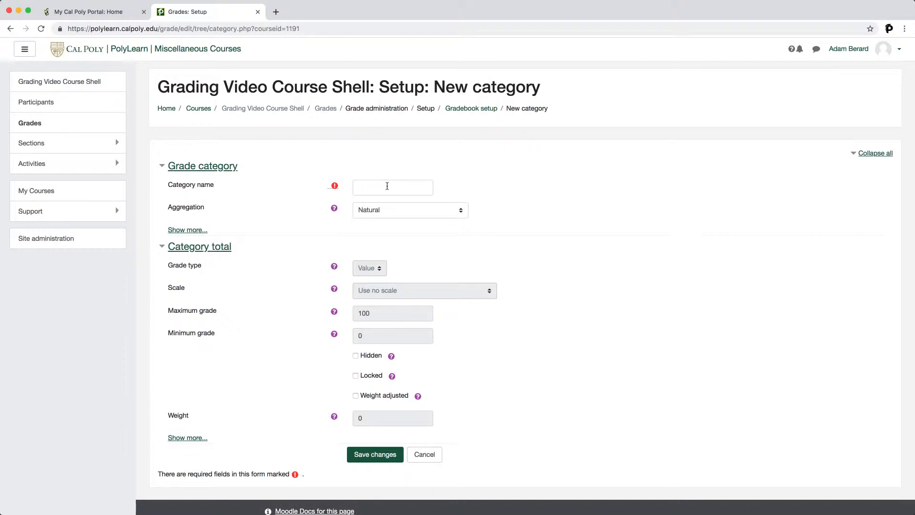
{"action": "left_click", "coordinate": [387, 185]}
{"action": "type", "text": "Homework"}
{"action": "left_click", "coordinate": [577, 244]}
{"action": "left_click", "coordinate": [400, 215]}
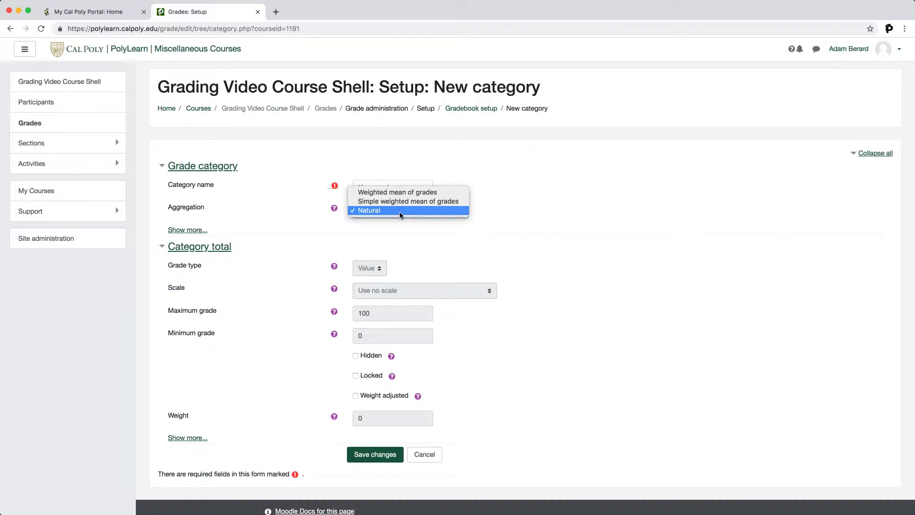
{"action": "left_click", "coordinate": [471, 218]}
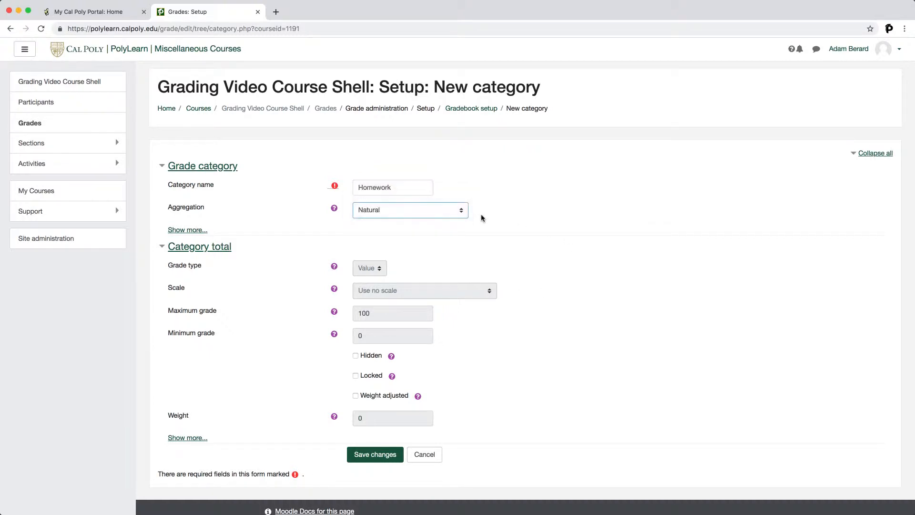
Read the help on aggregation, excluding empty grades and dropping the lowest grades, and save the Homework category.
{"action": "left_click", "coordinate": [334, 208]}
{"action": "left_click", "coordinate": [331, 220]}
{"action": "left_click", "coordinate": [200, 230]}
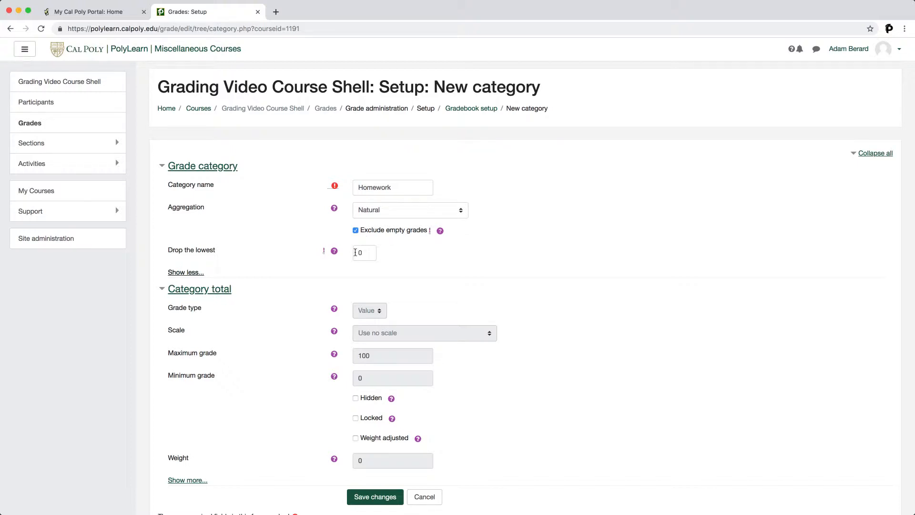
{"action": "left_click", "coordinate": [439, 231]}
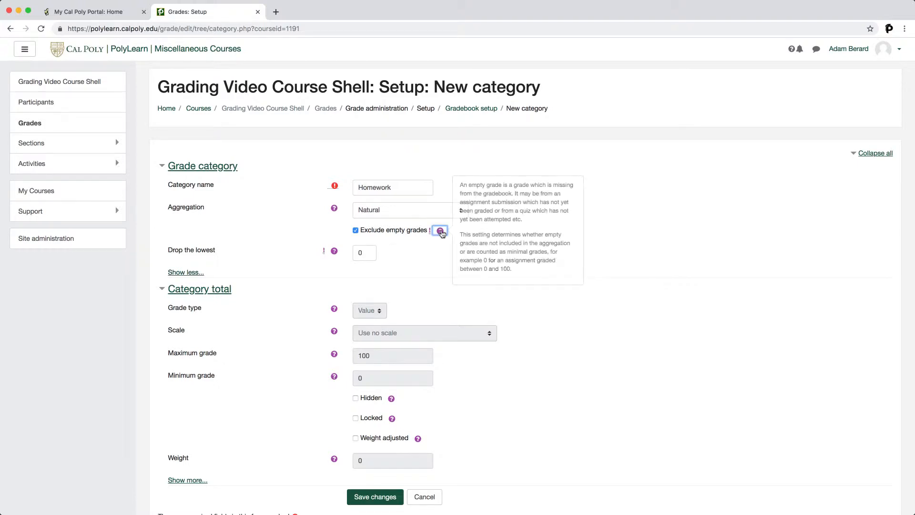
{"action": "left_click", "coordinate": [334, 250]}
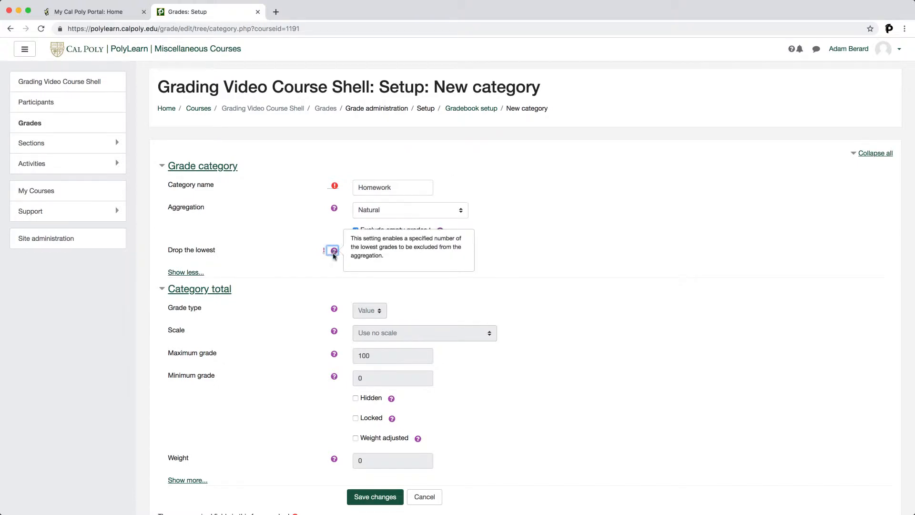
{"action": "left_click", "coordinate": [329, 270]}
{"action": "scroll", "coordinate": [329, 269], "scroll_direction": "down", "scroll_amount": 2}
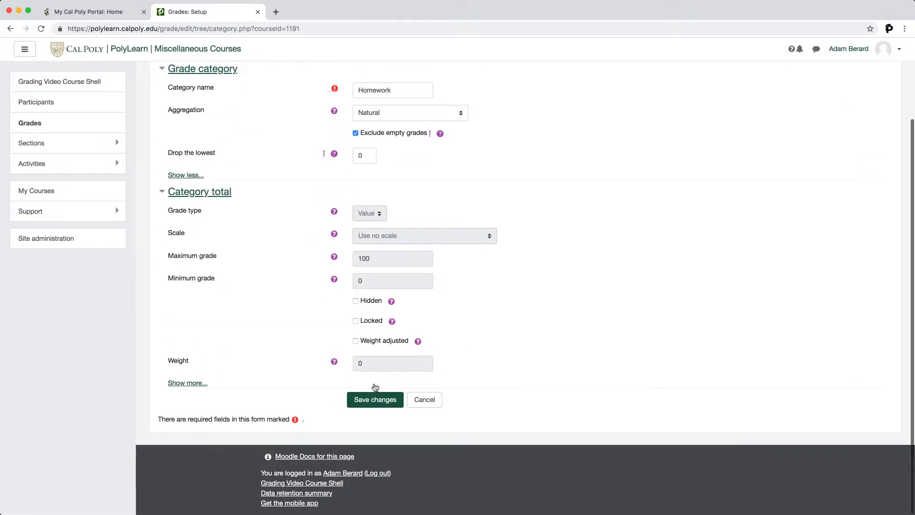
{"action": "left_click", "coordinate": [374, 399]}
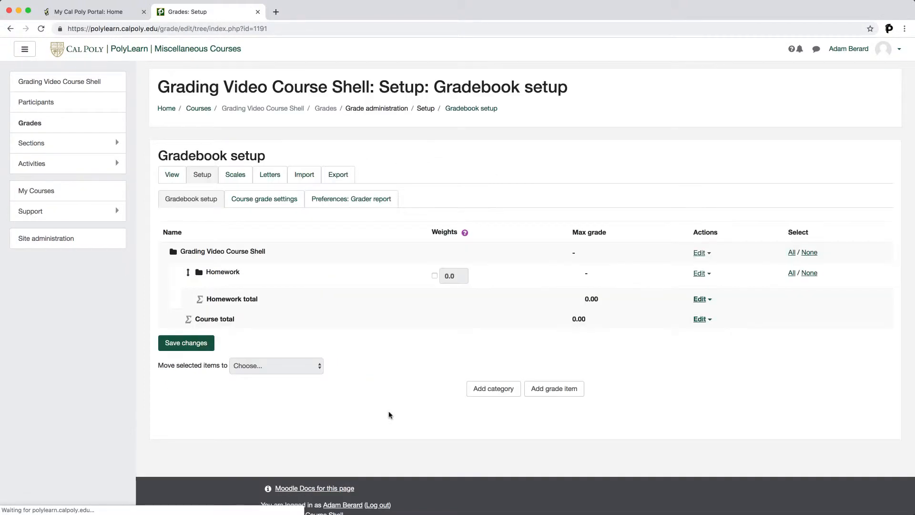
Start a new grade item named Homework 1 with the Value grade type.
{"action": "left_click", "coordinate": [555, 396]}
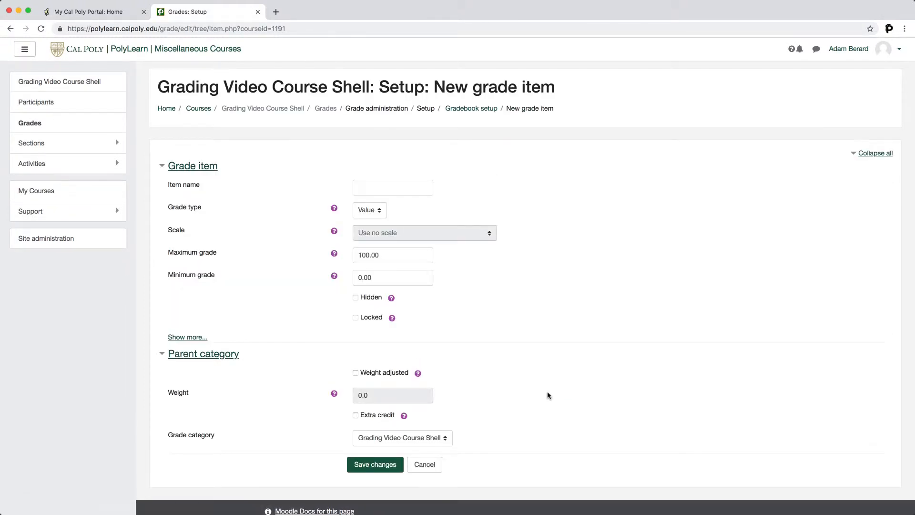
{"action": "left_click", "coordinate": [400, 188]}
{"action": "type", "text": "Homework 1"}
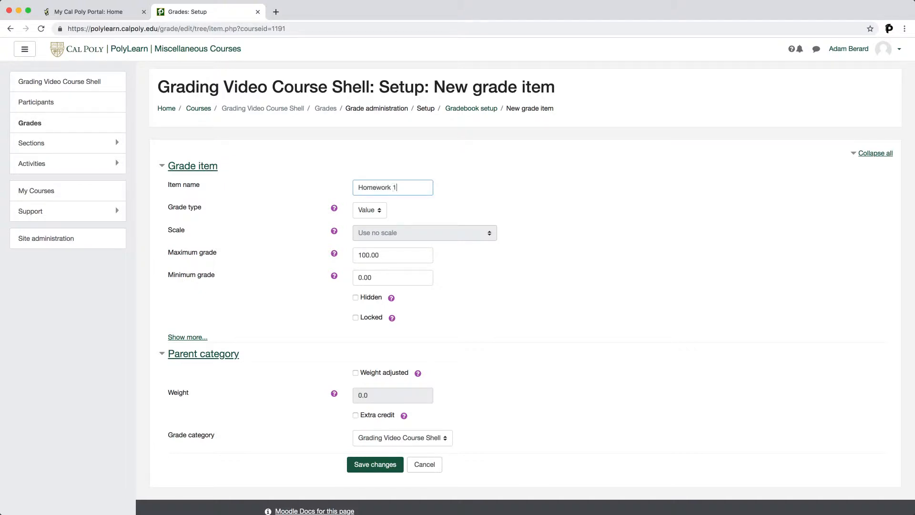
{"action": "left_click", "coordinate": [376, 210]}
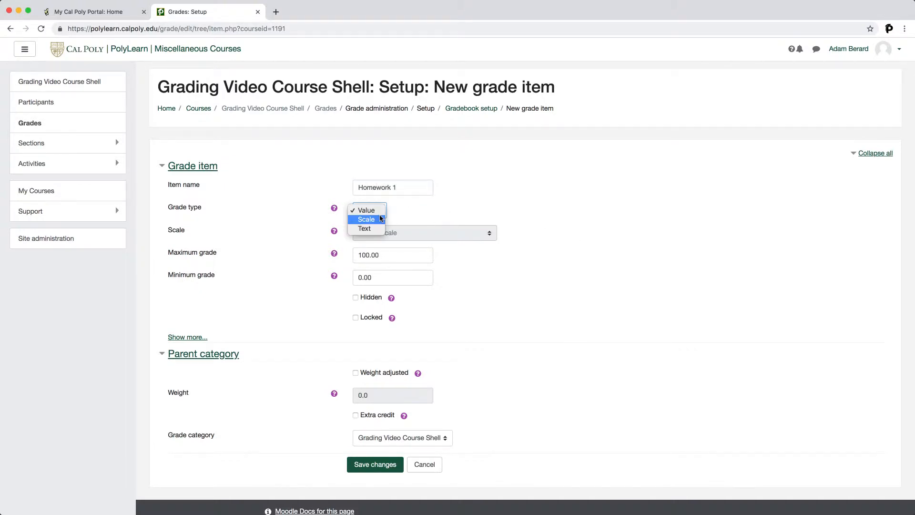
{"action": "left_click", "coordinate": [445, 215]}
Assign the new grade item to the Homework grade category and save it.
{"action": "scroll", "coordinate": [446, 215], "scroll_direction": "down", "scroll_amount": 1}
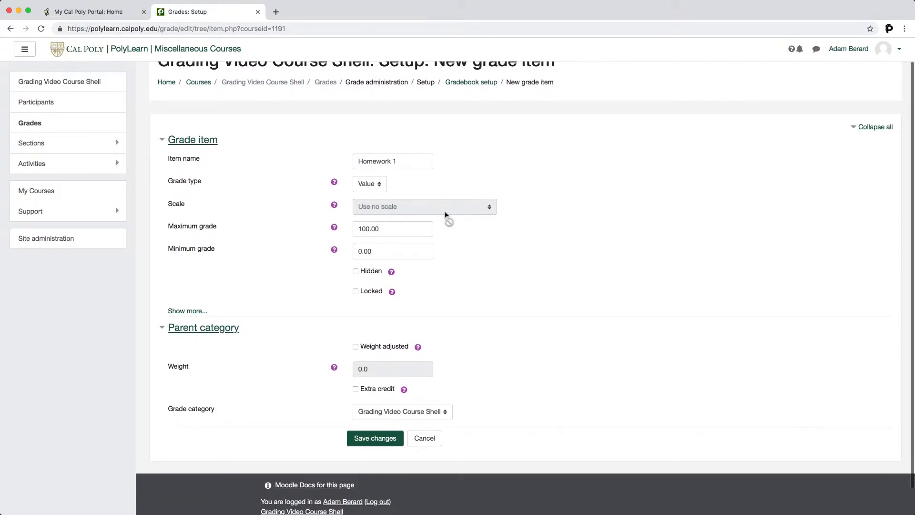
{"action": "scroll", "coordinate": [446, 215], "scroll_direction": "down", "scroll_amount": 1}
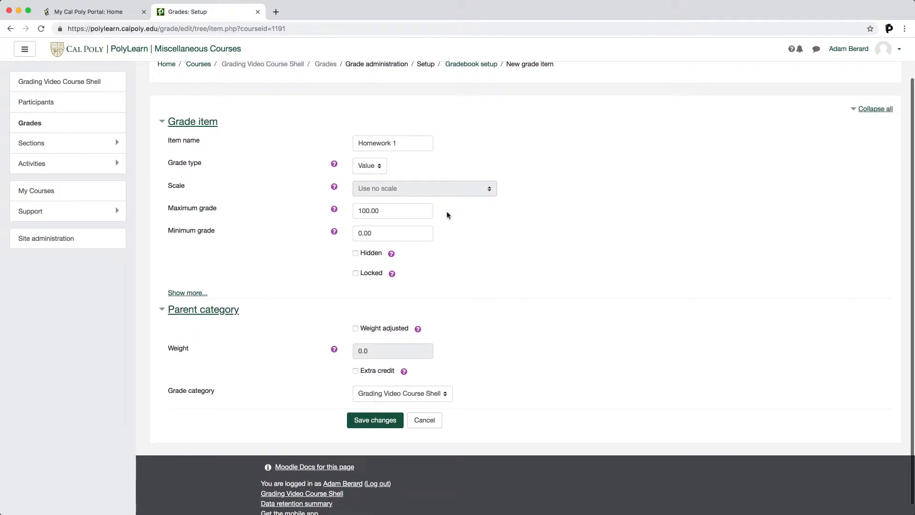
{"action": "left_click", "coordinate": [370, 396]}
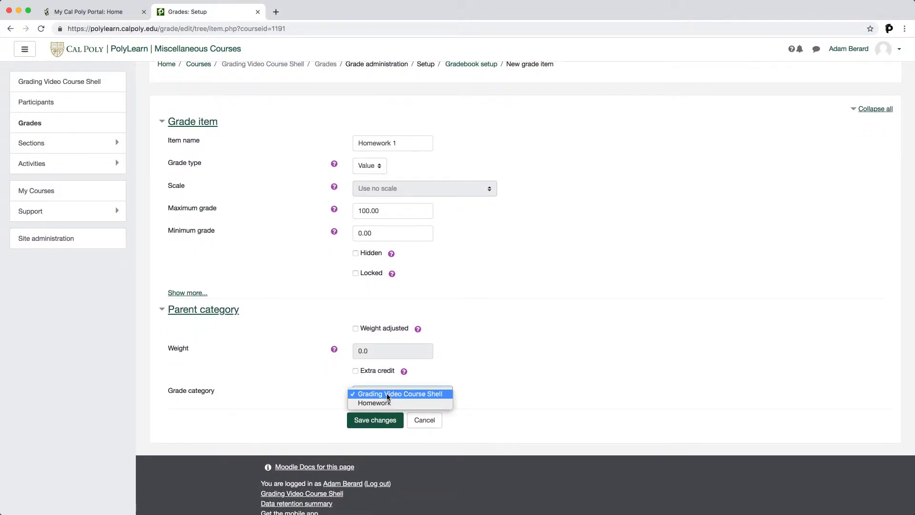
{"action": "left_click", "coordinate": [425, 404]}
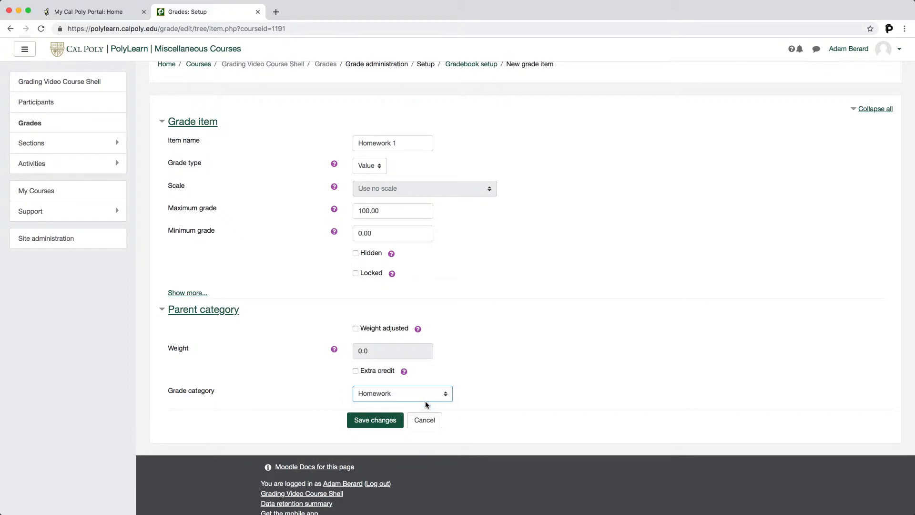
{"action": "left_click", "coordinate": [389, 421]}
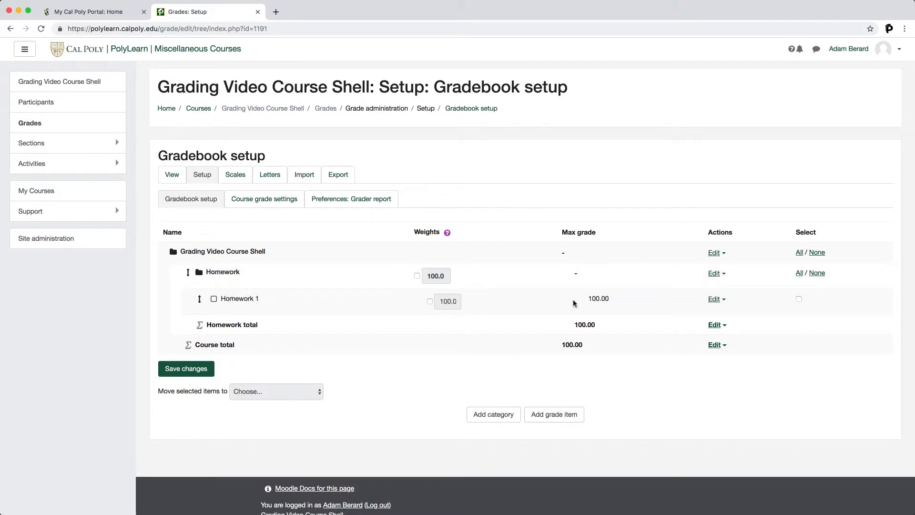
Select the Homework 1 item and view the categories it can be moved to.
{"action": "left_click", "coordinate": [798, 299]}
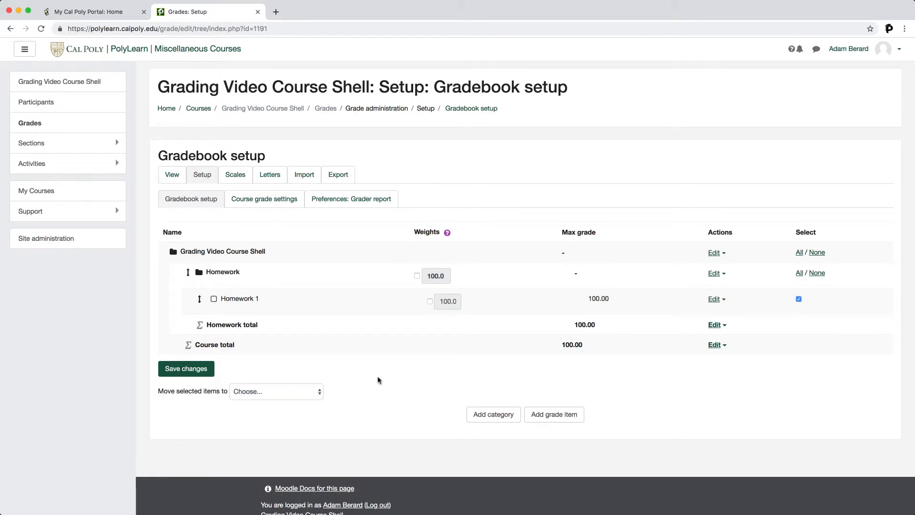
{"action": "left_click", "coordinate": [302, 392]}
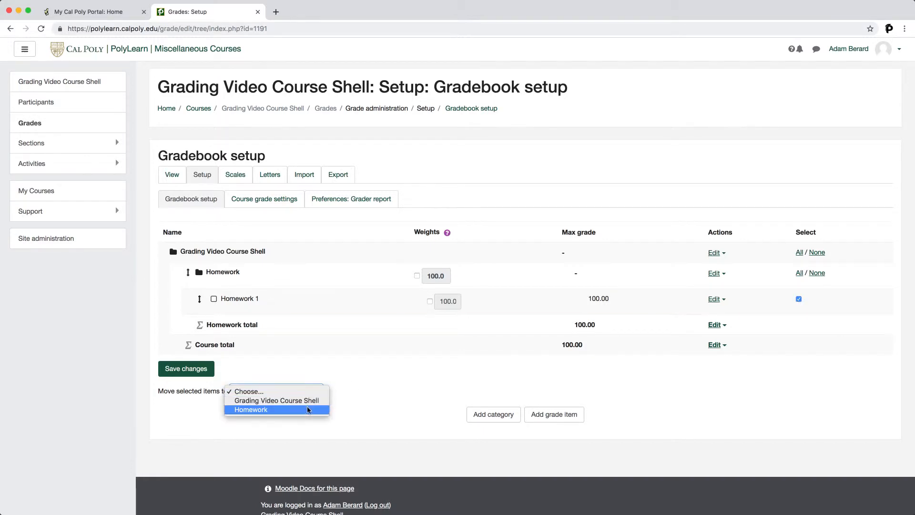
{"action": "left_click", "coordinate": [360, 390]}
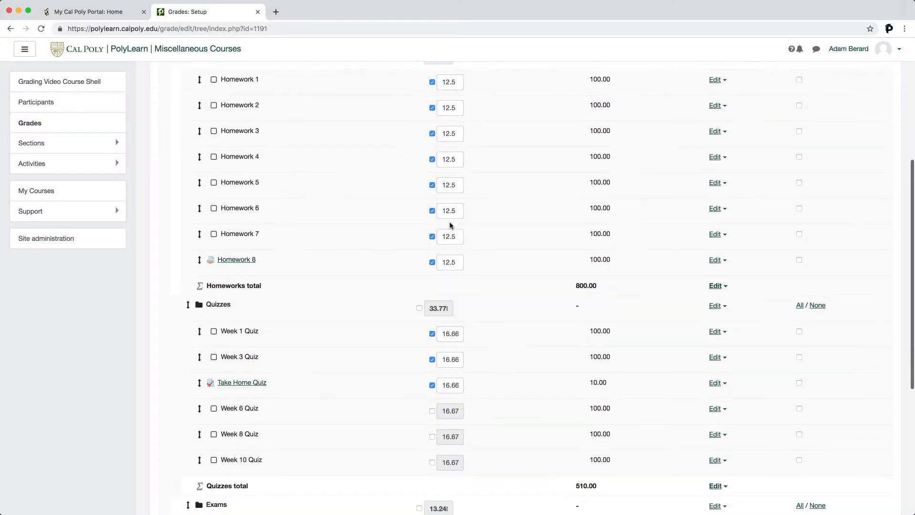
Enable manual weights of 16.67 for the Week 6, Week 8 and Week 10 quizzes and save the gradebook changes.
{"action": "scroll", "coordinate": [419, 209], "scroll_direction": "down", "scroll_amount": 3}
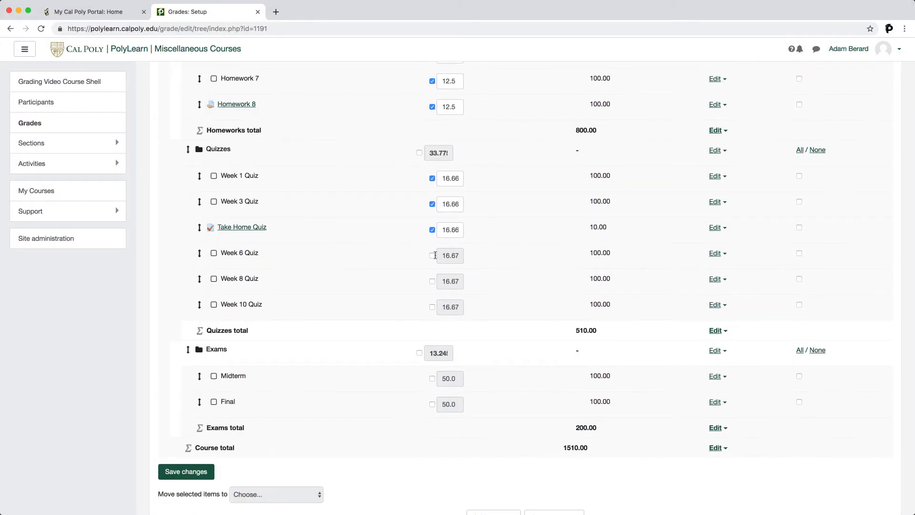
{"action": "left_click", "coordinate": [432, 255]}
{"action": "left_click", "coordinate": [432, 281]}
{"action": "left_click", "coordinate": [432, 307]}
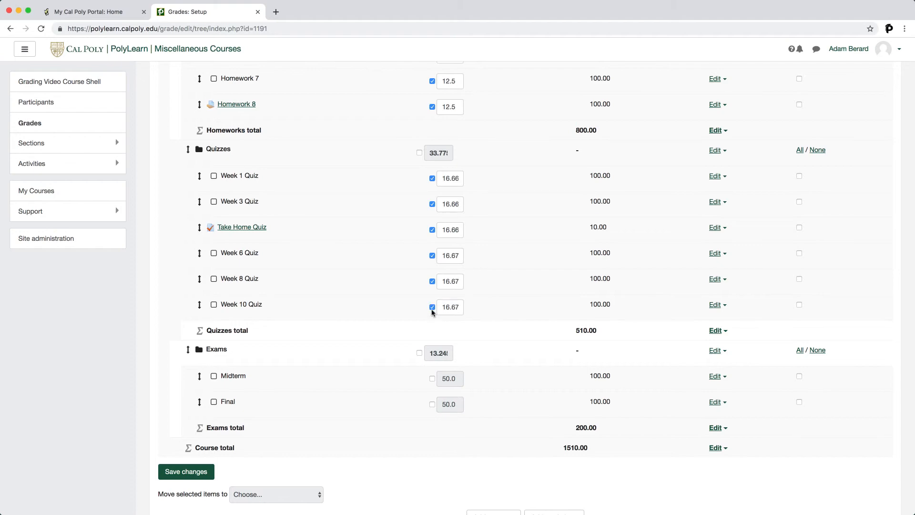
{"action": "scroll", "coordinate": [524, 276], "scroll_direction": "up", "scroll_amount": 1}
{"action": "left_click", "coordinate": [450, 332]}
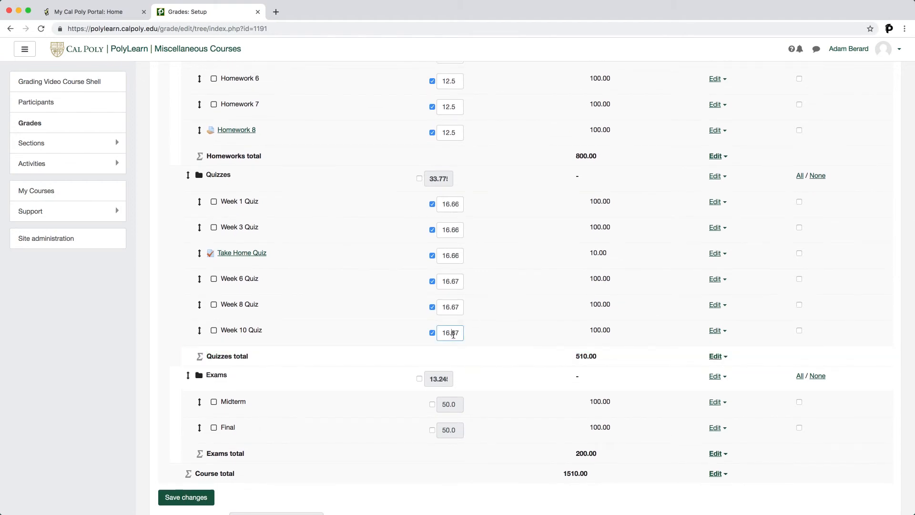
{"action": "key", "text": "Return"}
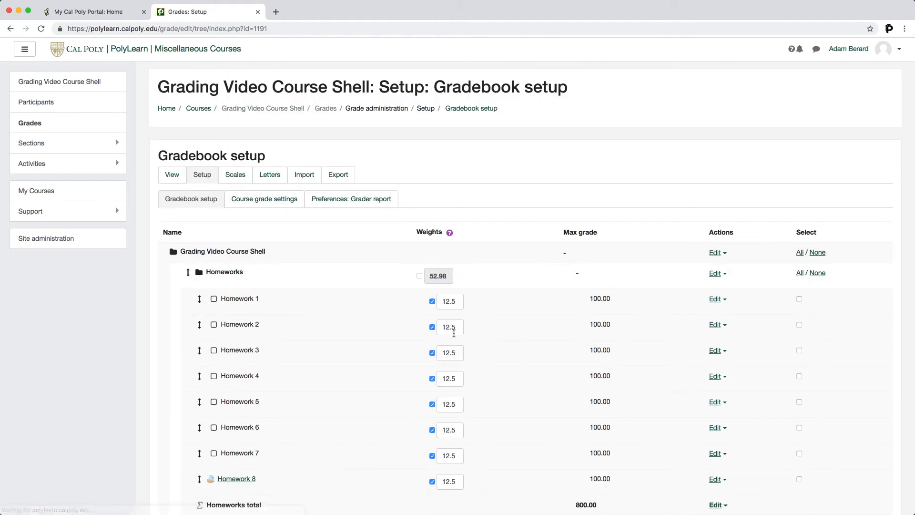
Examine the Take Home Quiz's maximum grade against those of the other quizzes.
{"action": "scroll", "coordinate": [471, 341], "scroll_direction": "down", "scroll_amount": 3}
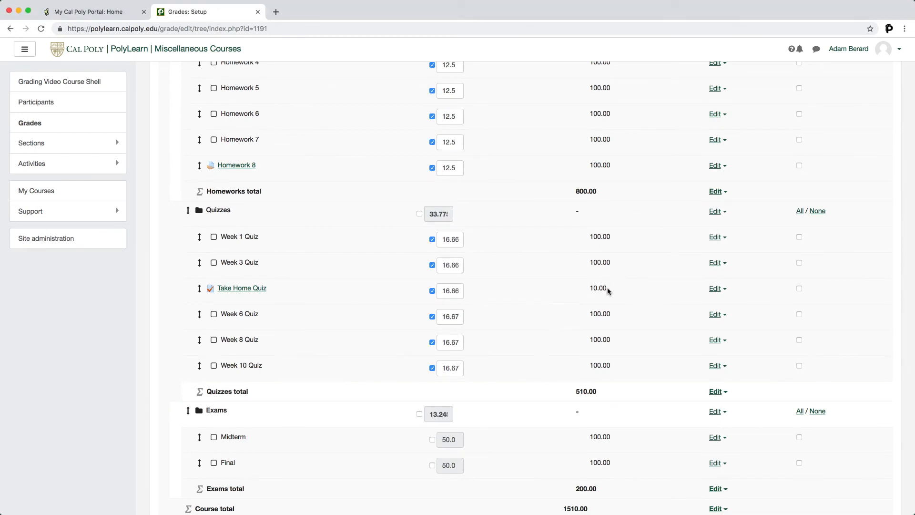
{"action": "mouse_move", "coordinate": [608, 289]}
{"action": "left_mouse_down"}
{"action": "mouse_move", "coordinate": [575, 289]}
{"action": "mouse_move", "coordinate": [614, 290]}
{"action": "left_mouse_up"}
{"action": "left_click", "coordinate": [574, 288]}
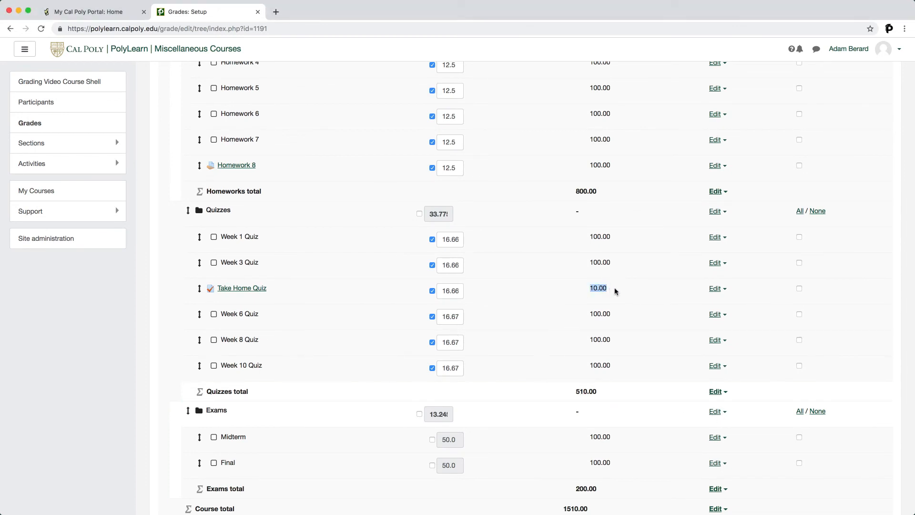
{"action": "left_click", "coordinate": [552, 292]}
Enable manual weights for the Midterm and Final, set the Midterm weight to 40, and save the gradebook changes.
{"action": "scroll", "coordinate": [552, 294], "scroll_direction": "down", "scroll_amount": 3}
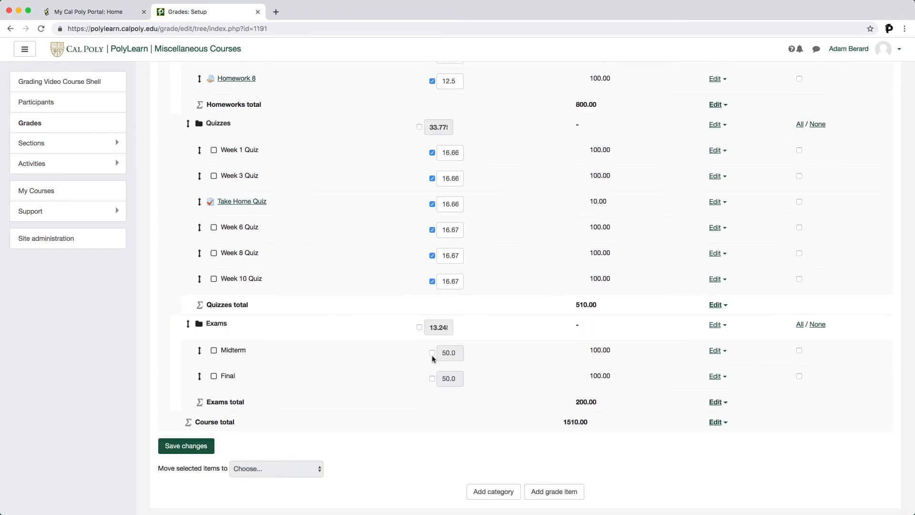
{"action": "left_click", "coordinate": [432, 353]}
{"action": "left_click", "coordinate": [432, 378]}
{"action": "left_click_drag", "start_coordinate": [456, 353], "coordinate": [415, 351]}
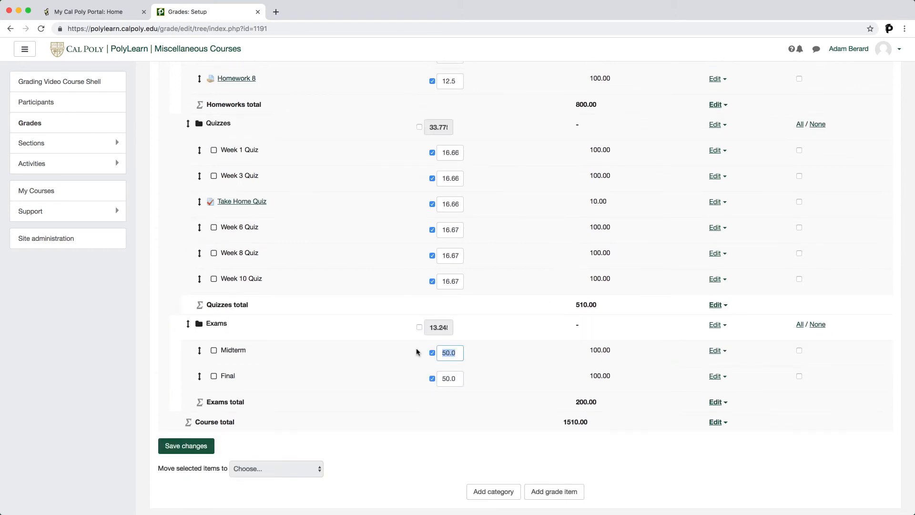
{"action": "type", "text": "40"}
{"action": "key", "text": "Return"}
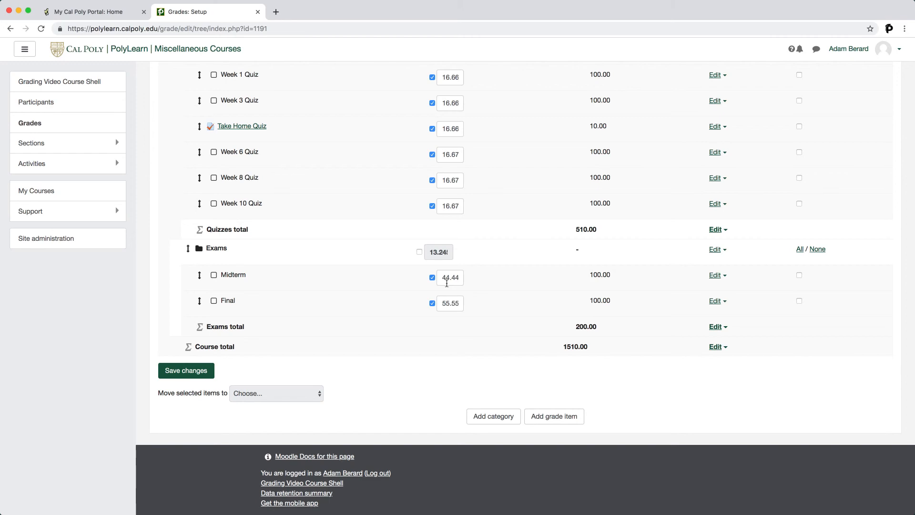
{"action": "scroll", "coordinate": [447, 284], "scroll_direction": "up", "scroll_amount": 12}
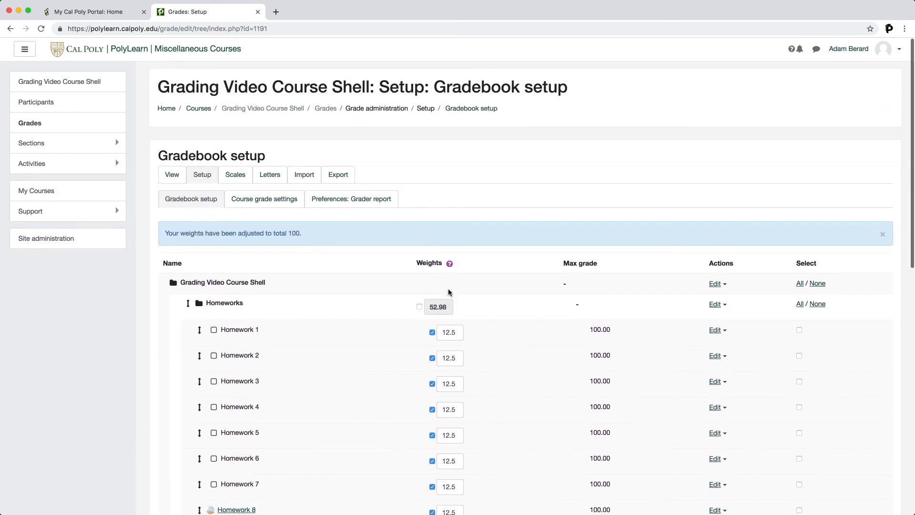
Go to the PolyLearn Support website at polylearnsupport.calpoly.edu.
{"action": "key", "text": "super+l"}
{"action": "type", "text": "pol"}
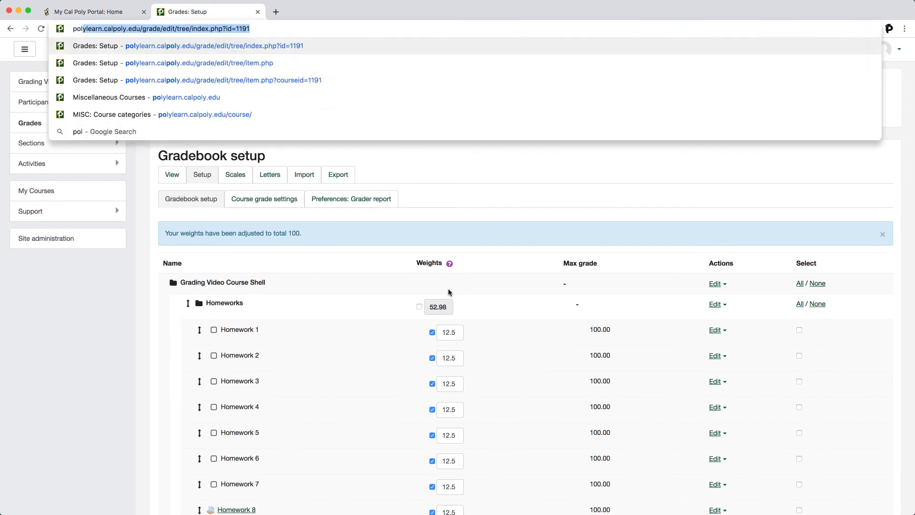
{"action": "type", "text": "ylearnsupport."}
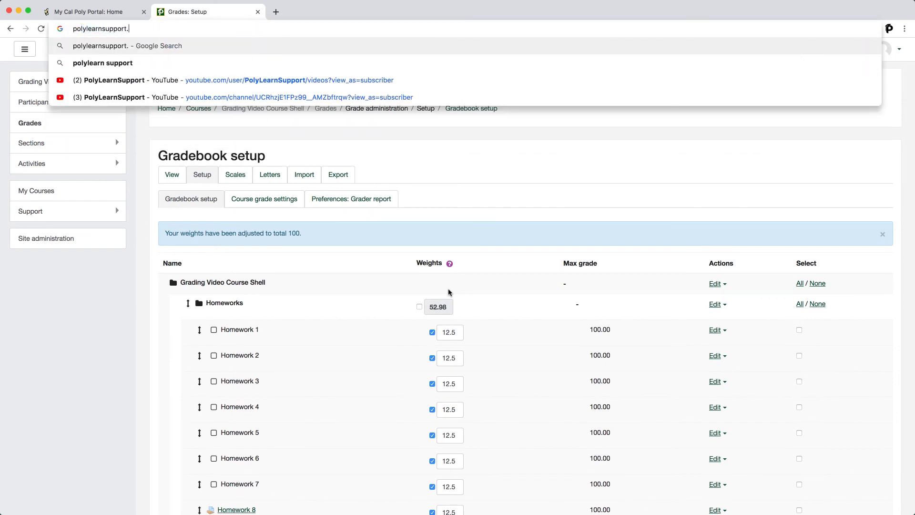
{"action": "type", "text": "calpoly.edu"}
{"action": "key", "text": "Return"}
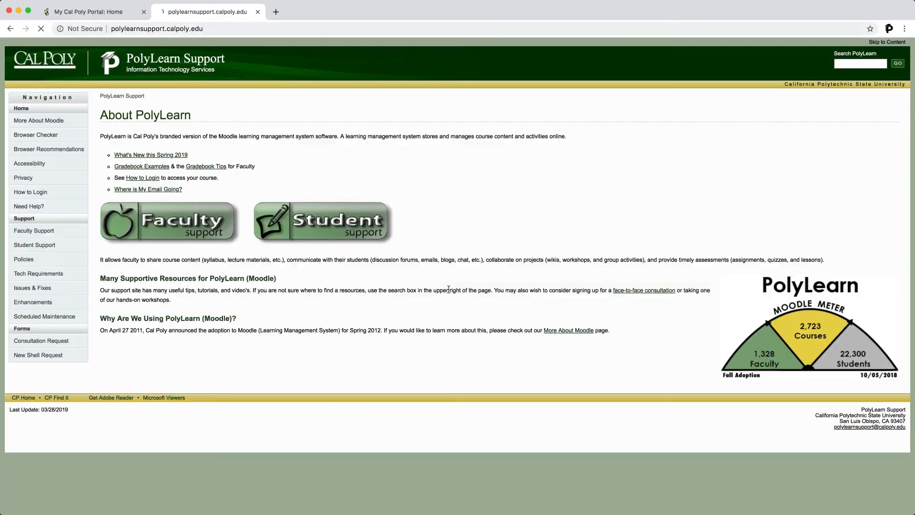